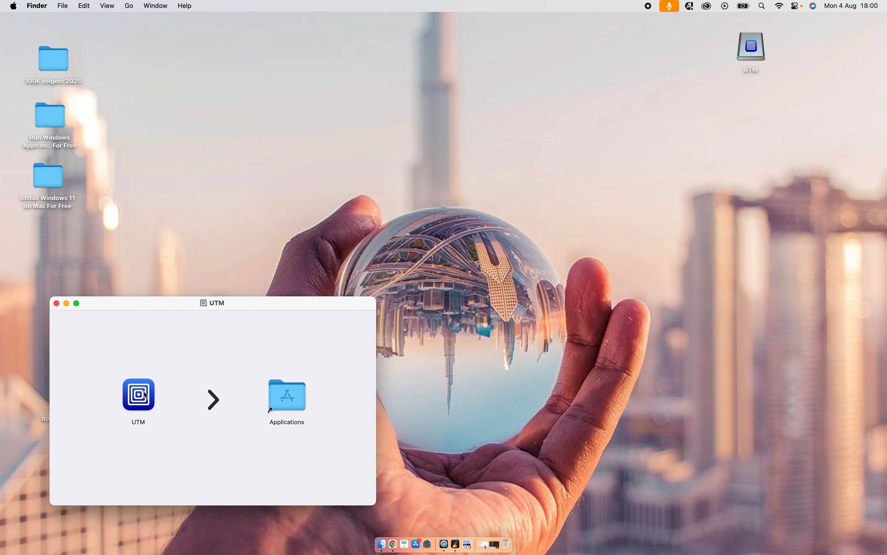
Install UTM into the Applications folder, replacing the existing copy, and launch it
{"action": "left_click_drag", "start_coordinate": [140, 392], "coordinate": [295, 394]}
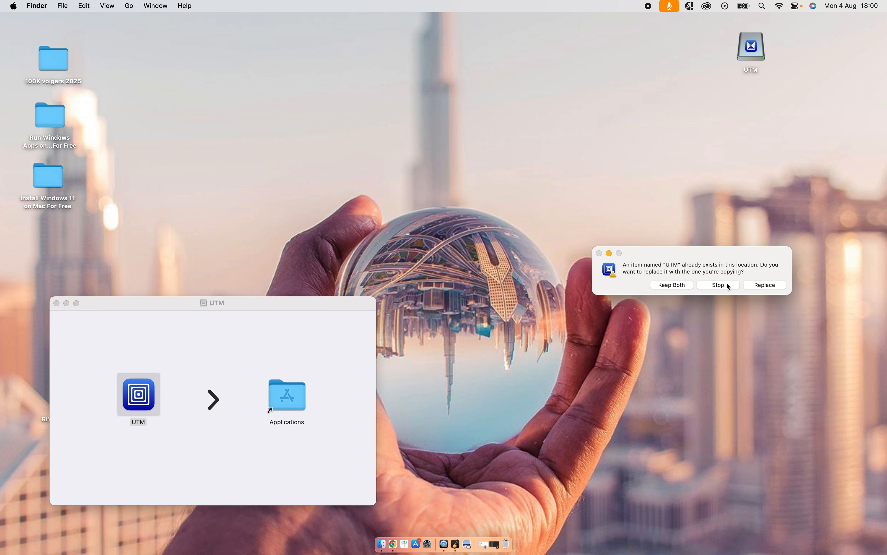
{"action": "left_click", "coordinate": [763, 285]}
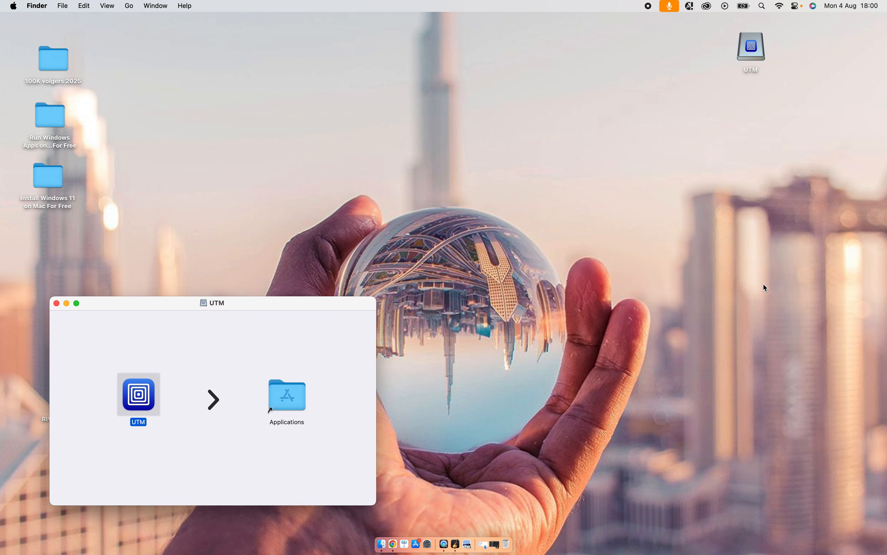
{"action": "double_click", "coordinate": [133, 393]}
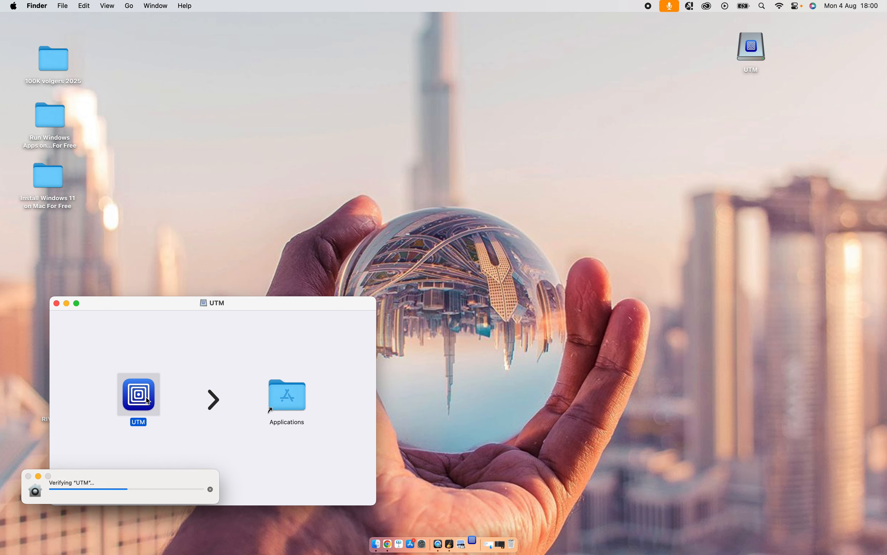
Start creating a new virtual machine that virtualizes Windows
{"action": "left_click", "coordinate": [465, 221]}
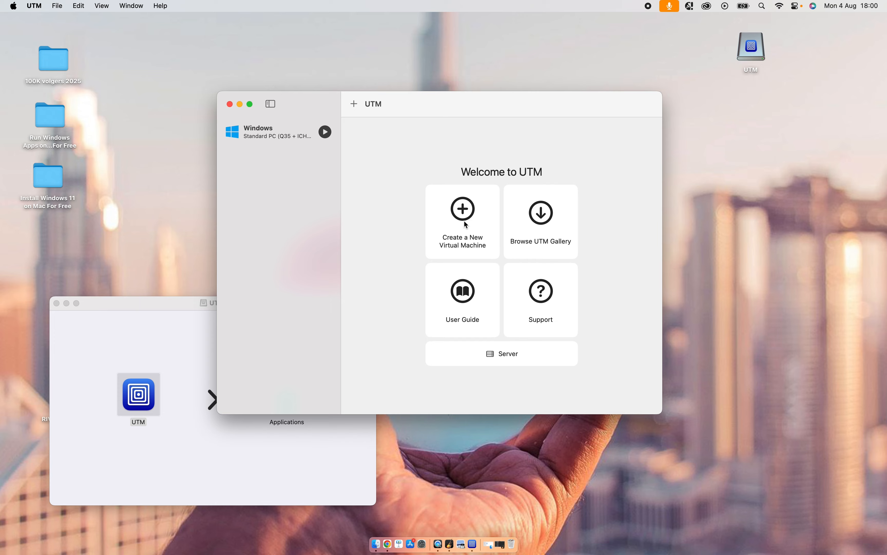
{"action": "left_click", "coordinate": [464, 221]}
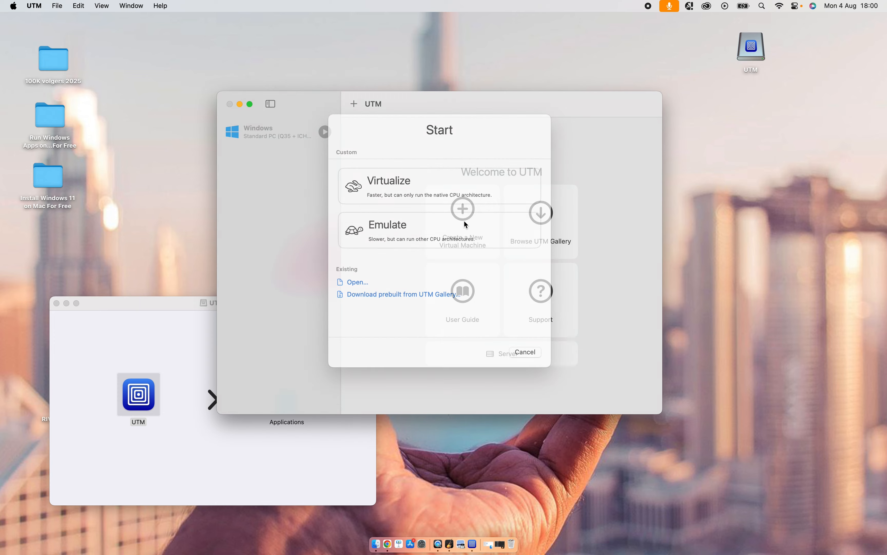
{"action": "left_click", "coordinate": [436, 201]}
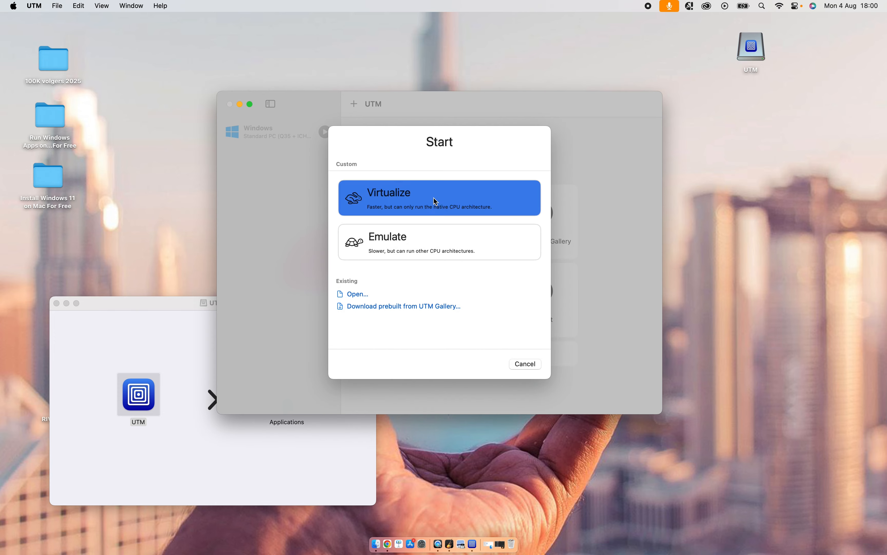
{"action": "left_click", "coordinate": [471, 193]}
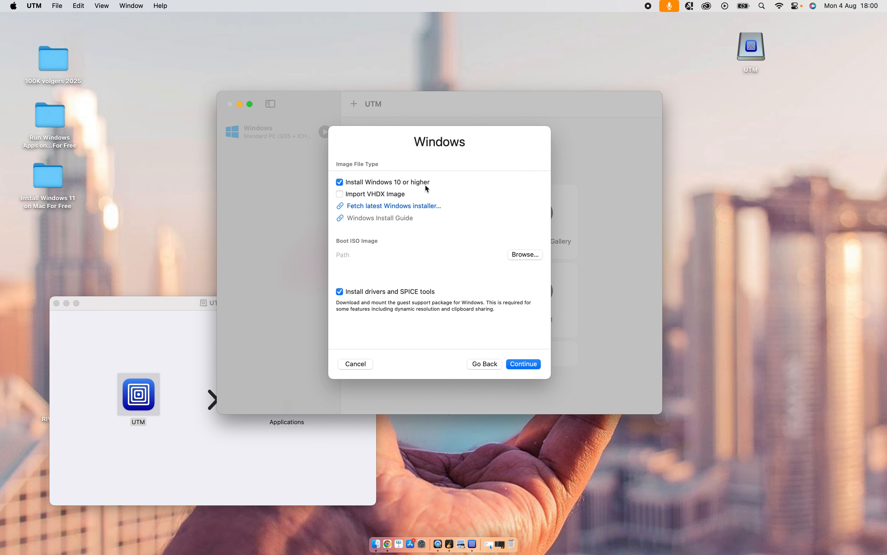
Fetch the latest Windows 11 installer with CrystalFetch in English (United States), starting the download and accepting the license terms
{"action": "left_click", "coordinate": [412, 207]}
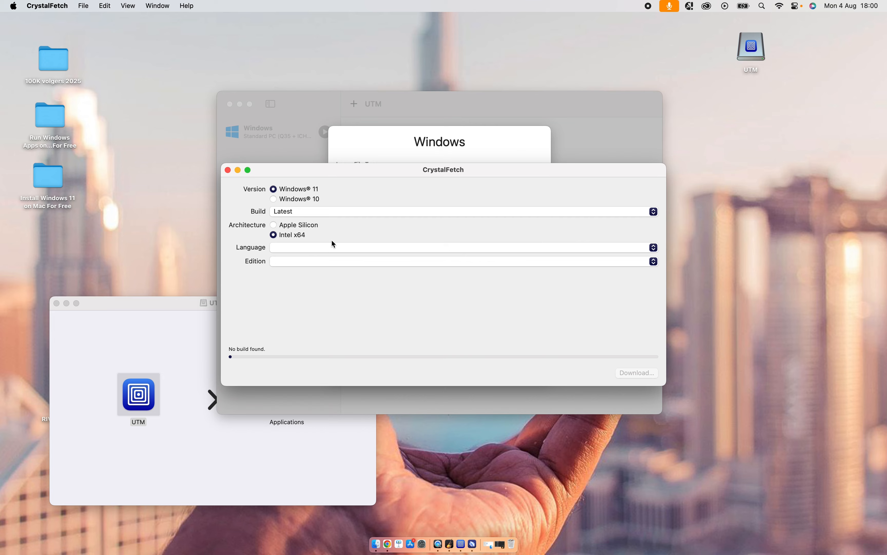
{"action": "left_click", "coordinate": [320, 248]}
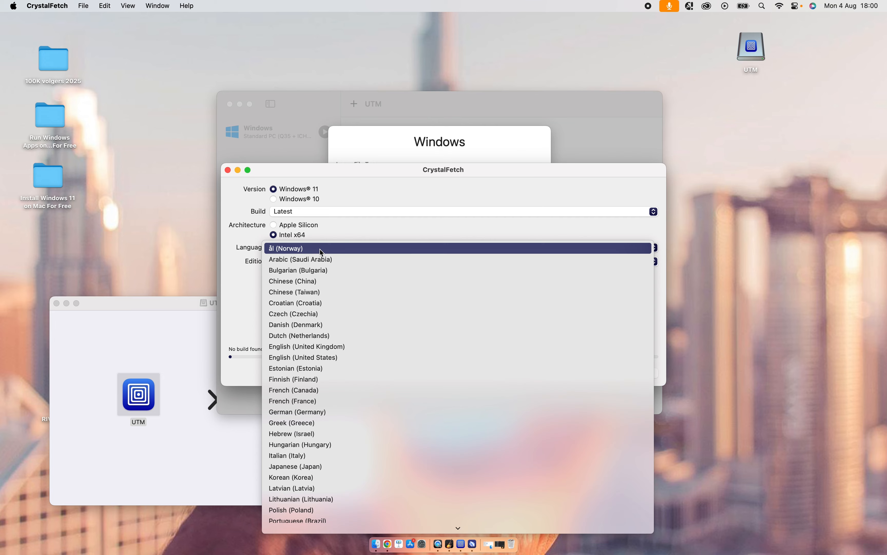
{"action": "left_click", "coordinate": [328, 357]}
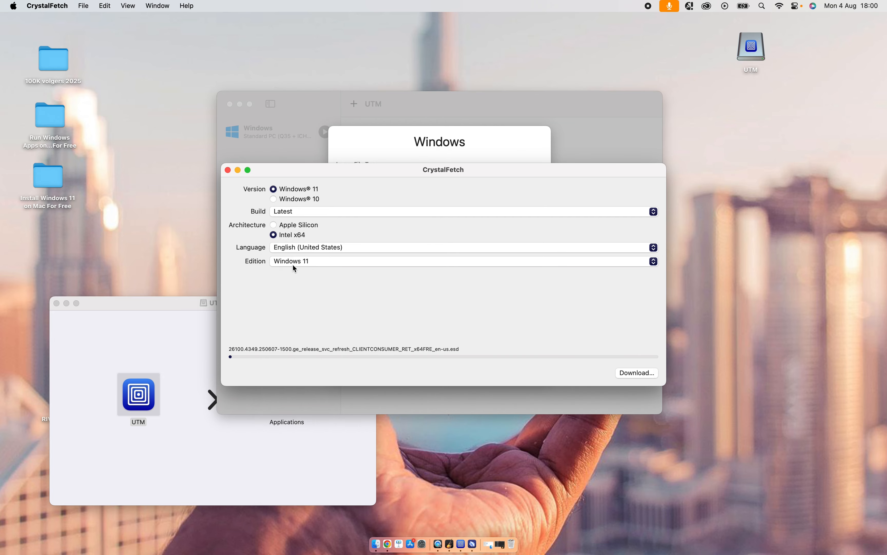
{"action": "left_click", "coordinate": [641, 374]}
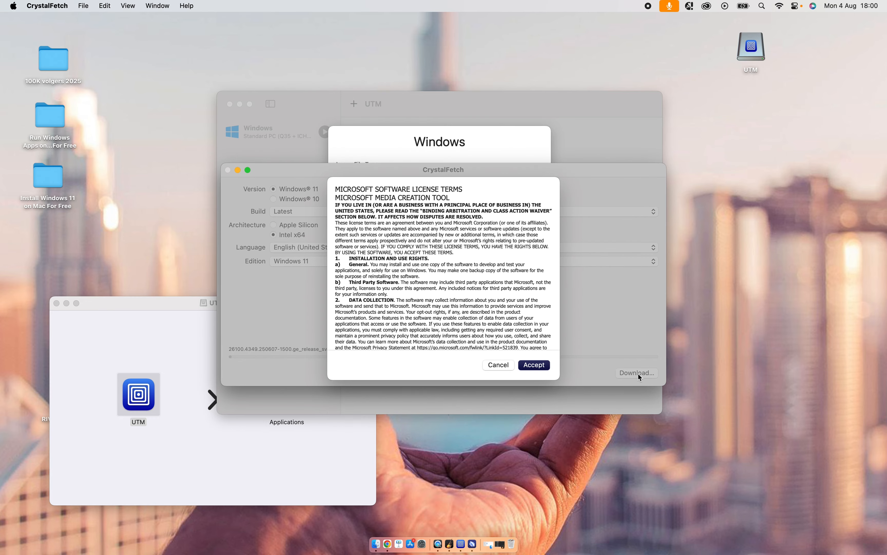
{"action": "left_click", "coordinate": [534, 364]}
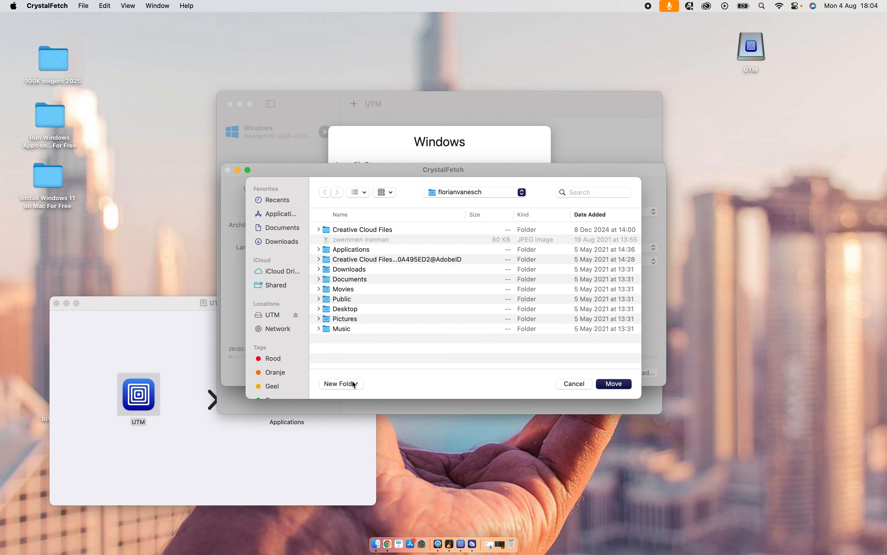
Save the downloaded installer in a new folder named "Windows 11 ISO Folder" and minimize CrystalFetch
{"action": "left_click", "coordinate": [346, 384]}
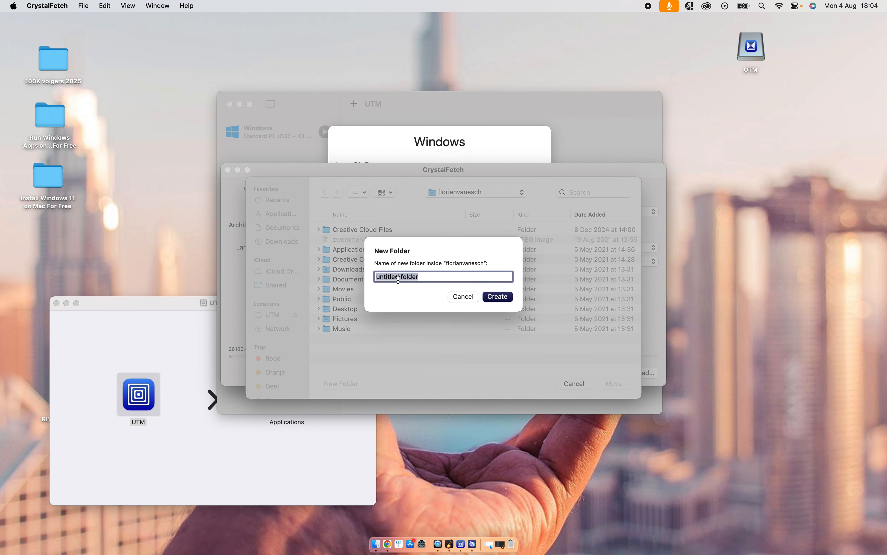
{"action": "type", "text": "Windows 11 ISO Folder"}
{"action": "left_click", "coordinate": [503, 299]}
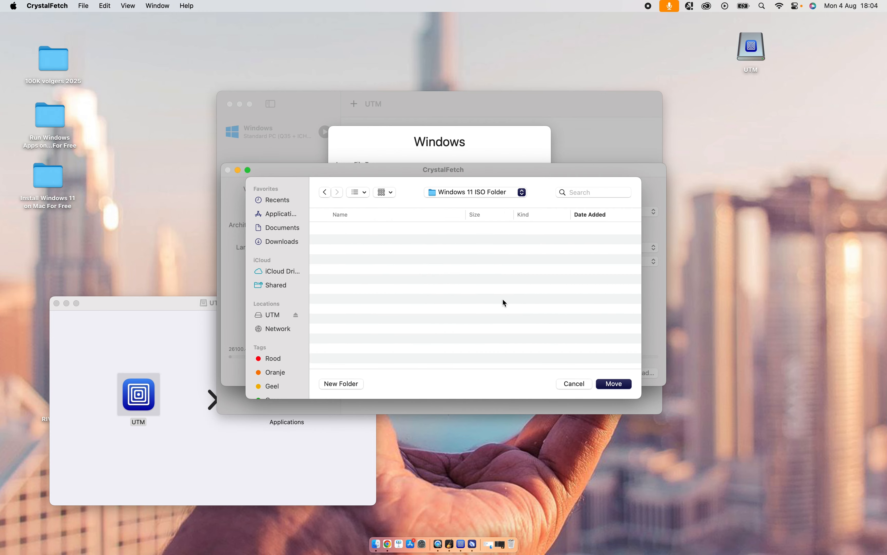
{"action": "left_click", "coordinate": [615, 384]}
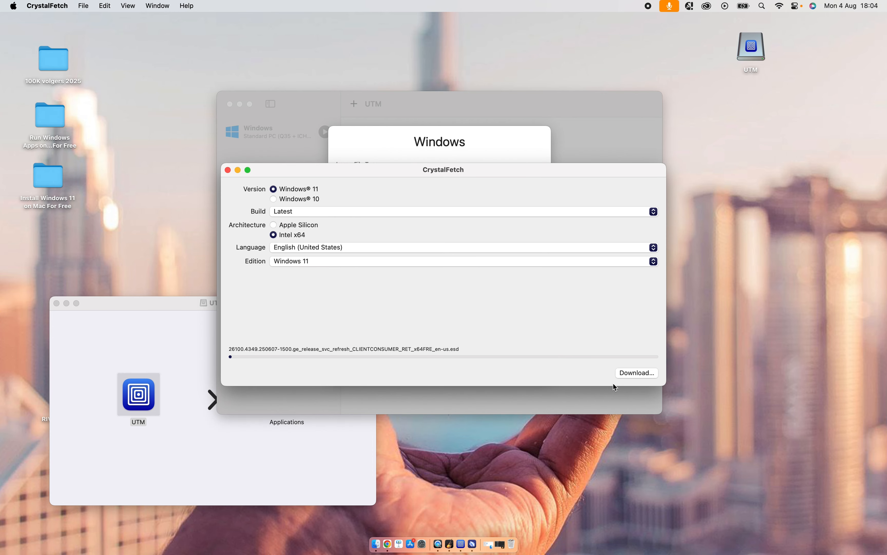
{"action": "left_click", "coordinate": [238, 170]}
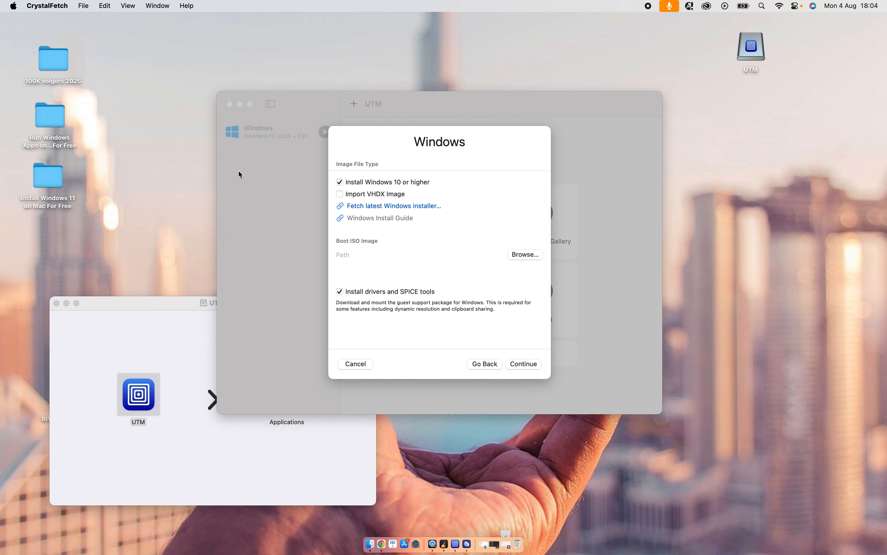
Set the x64 en-us ISO from Windows 11 ISO Folder as the boot image and continue to the hardware settings
{"action": "left_click", "coordinate": [526, 256]}
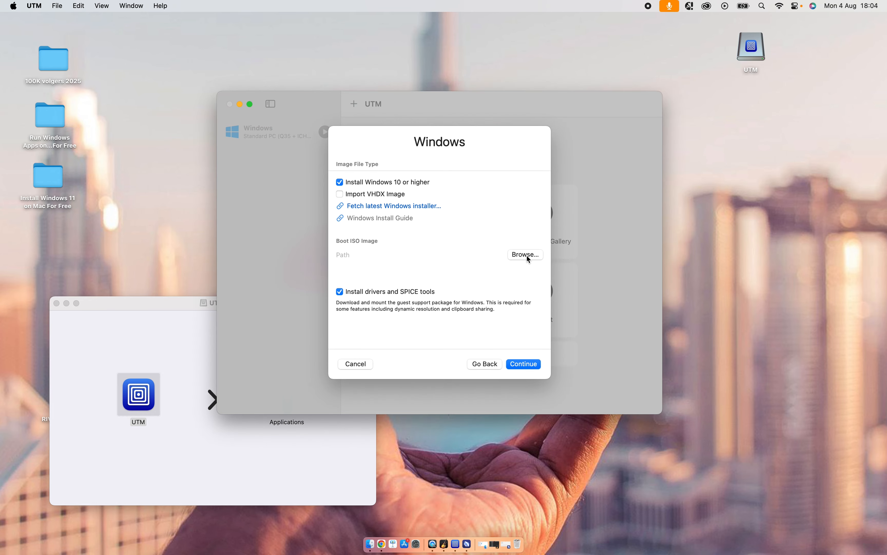
{"action": "left_click", "coordinate": [527, 256]}
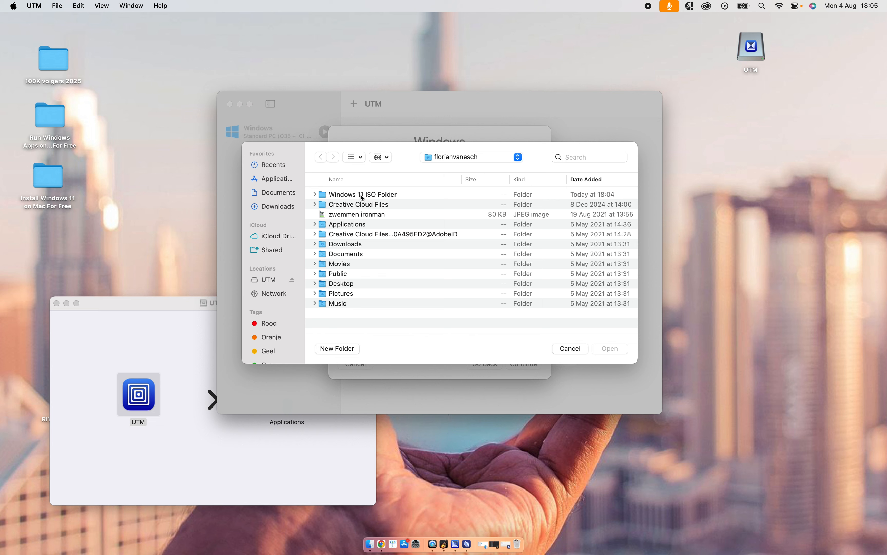
{"action": "left_click", "coordinate": [372, 196]}
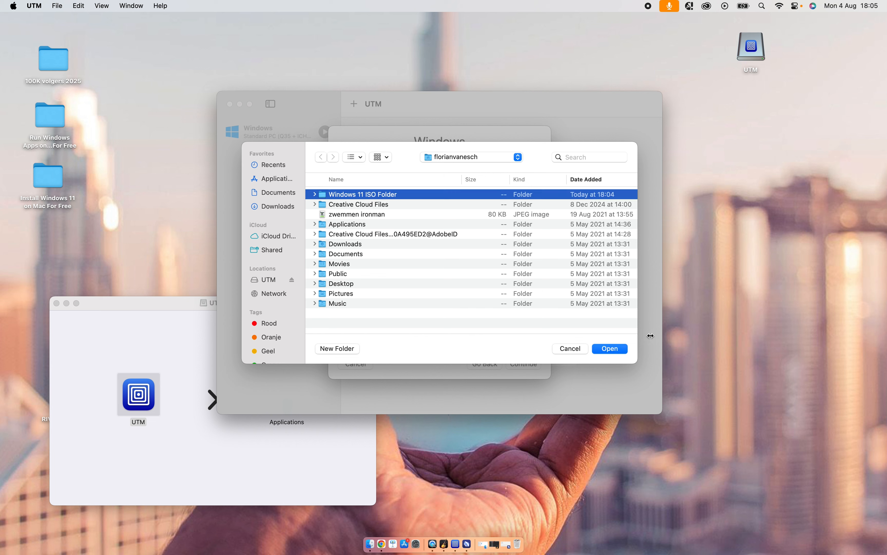
{"action": "left_click", "coordinate": [617, 350]}
{"action": "left_click", "coordinate": [405, 194]}
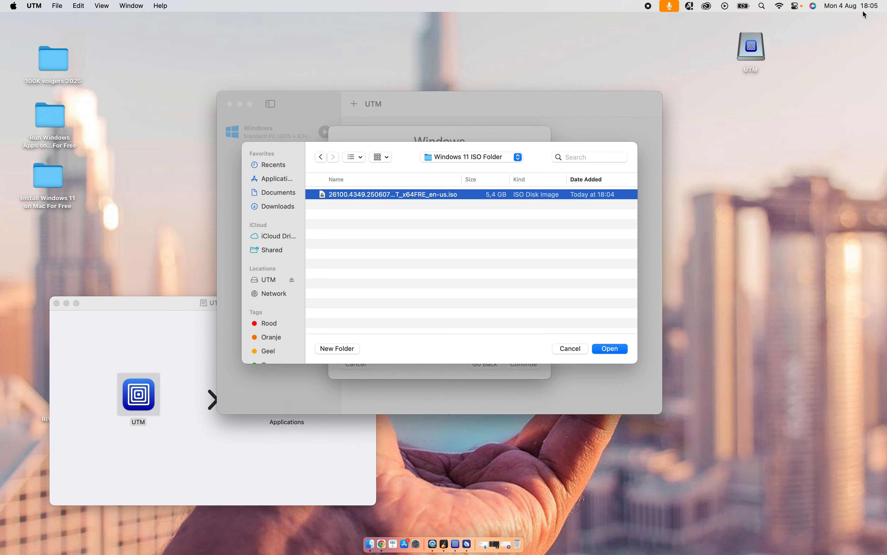
{"action": "left_click", "coordinate": [623, 348]}
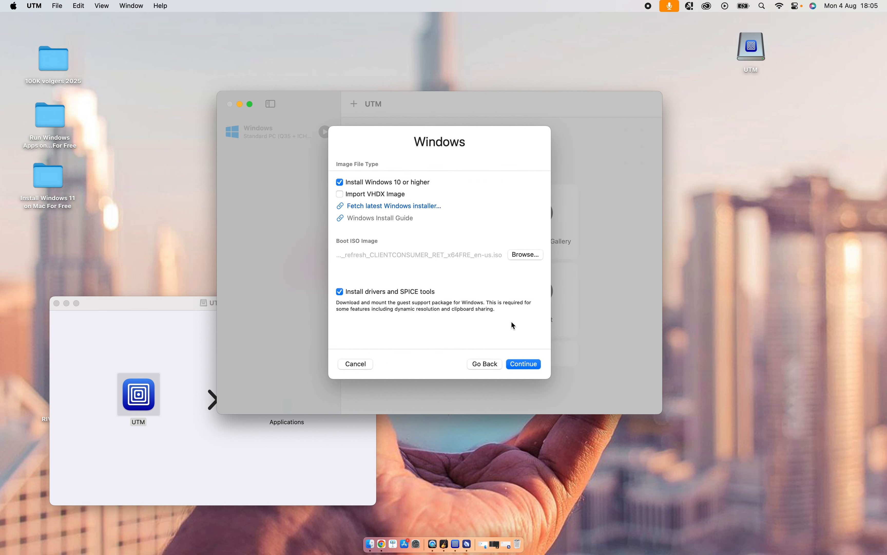
{"action": "left_click", "coordinate": [525, 363]}
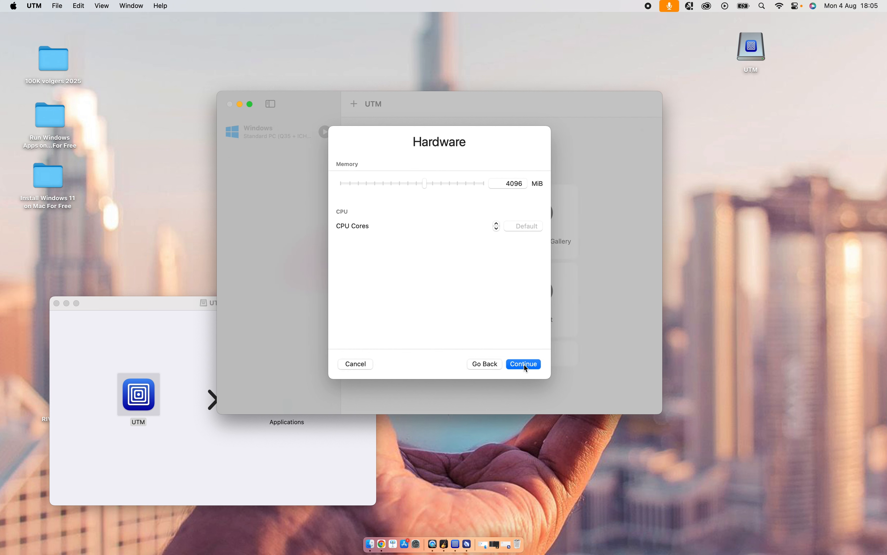
Set the virtual machine's CPU cores to 4 and accept the 64 GiB storage size
{"action": "left_click", "coordinate": [530, 227]}
{"action": "type", "text": "4"}
{"action": "left_click", "coordinate": [508, 264]}
{"action": "left_click", "coordinate": [529, 365]}
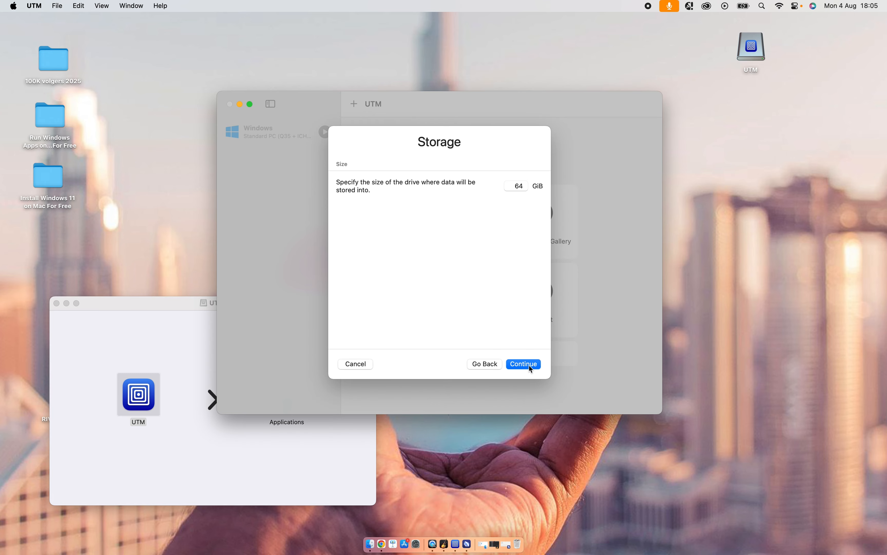
{"action": "left_click", "coordinate": [530, 366]}
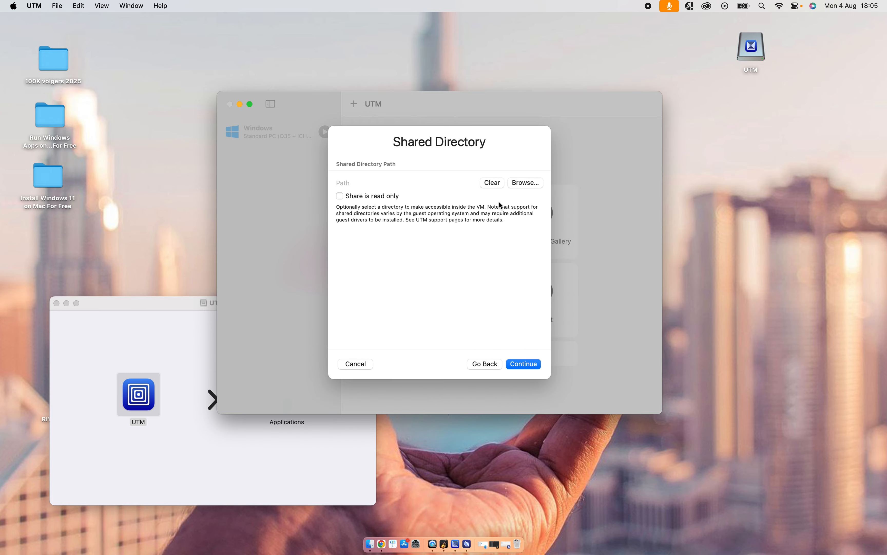
Choose Windows 11 ISO Folder as the shared directory and save the virtual machine as Windows 2
{"action": "left_click", "coordinate": [526, 183]}
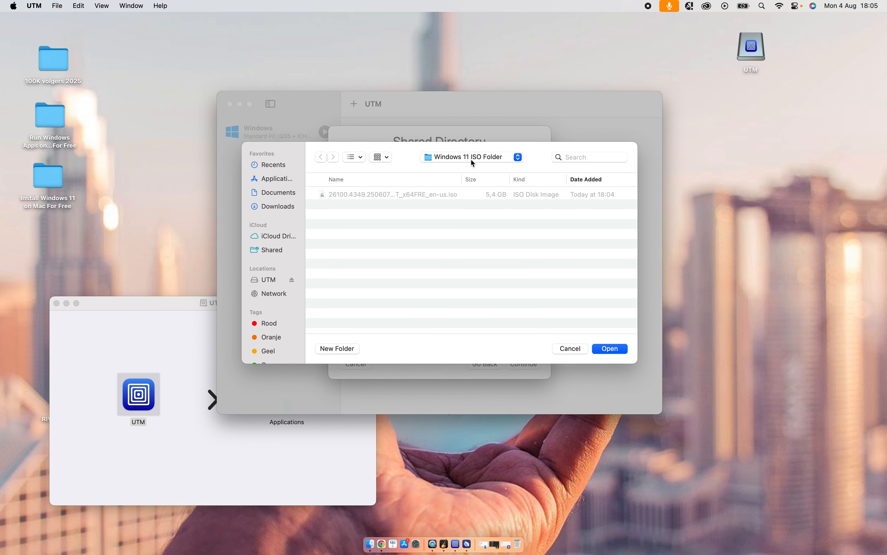
{"action": "left_click", "coordinate": [614, 351]}
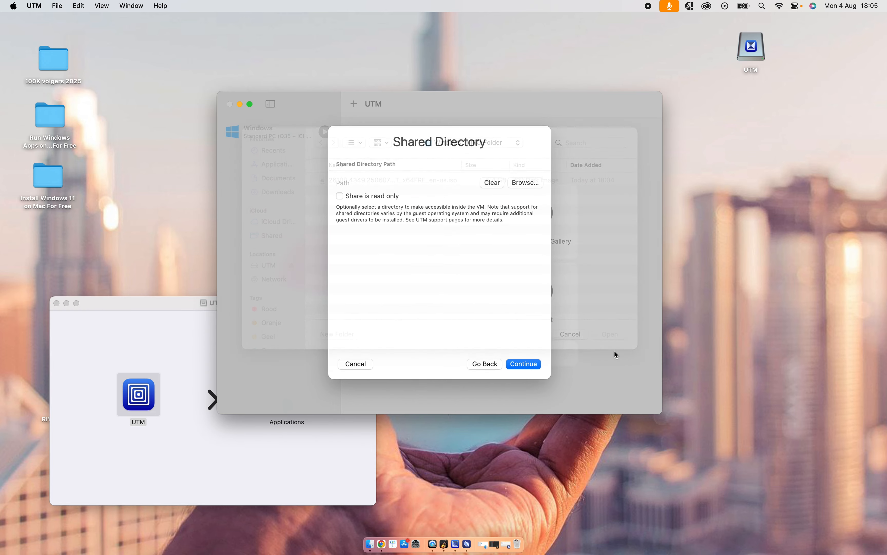
{"action": "left_click", "coordinate": [527, 365]}
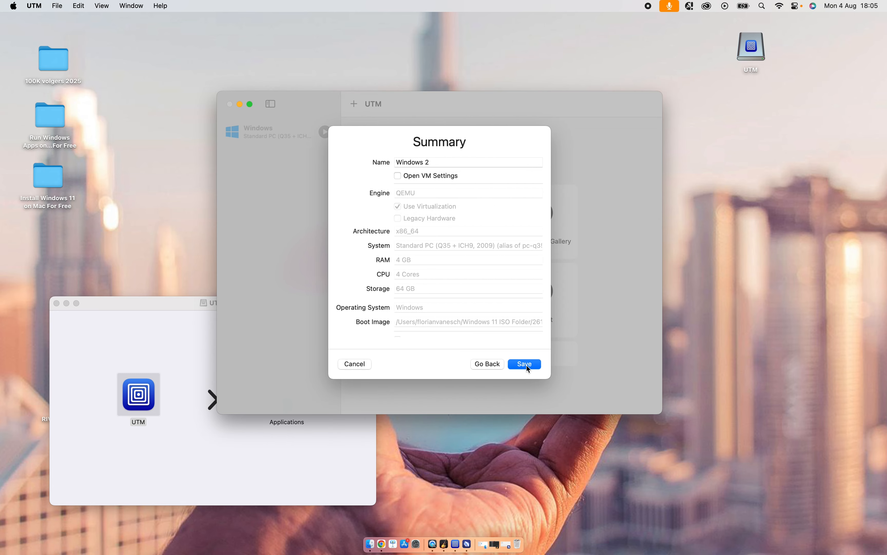
{"action": "left_click", "coordinate": [527, 366]}
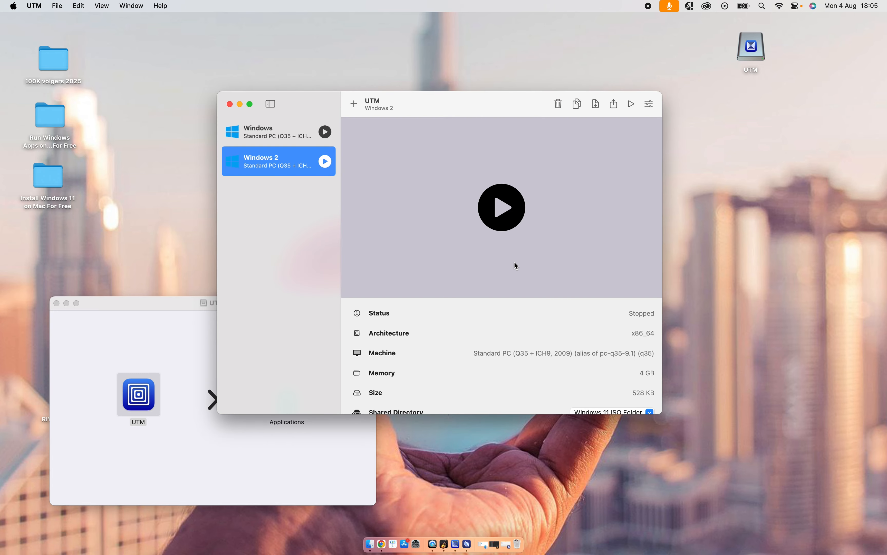
Start the Windows 2 virtual machine and leave the UEFI shell with the exit command
{"action": "left_click", "coordinate": [511, 218]}
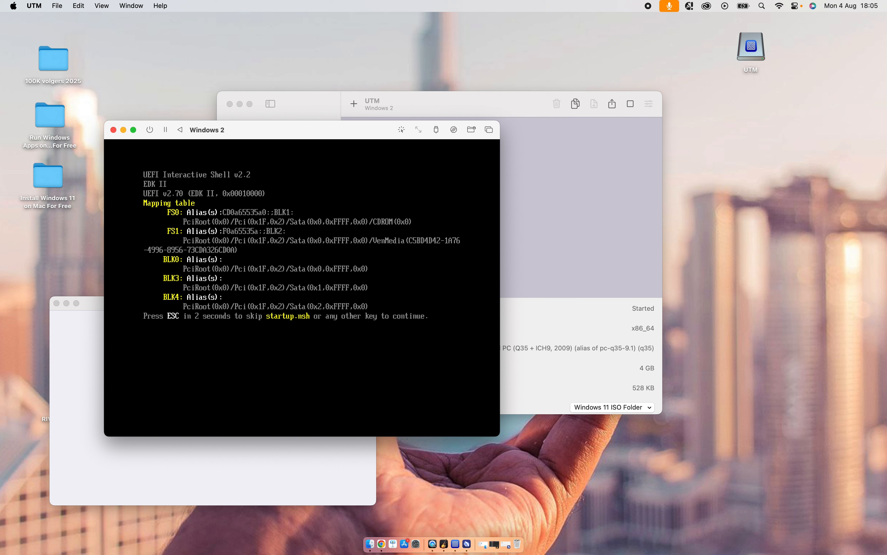
{"action": "type", "text": "exit"}
{"action": "key", "text": "Return"}
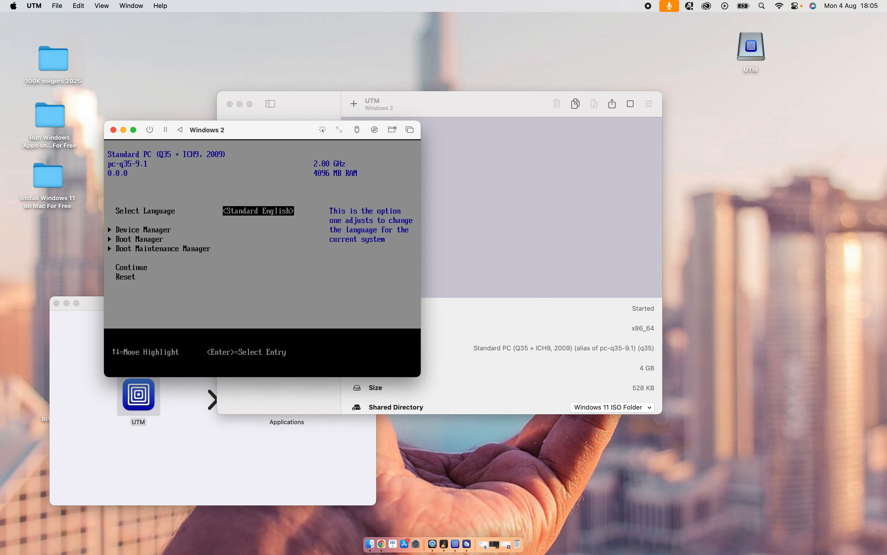
Boot the virtual machine from the installer disc through the firmware's Boot Manager
{"action": "key", "text": "Down"}
{"action": "key", "text": "Down"}
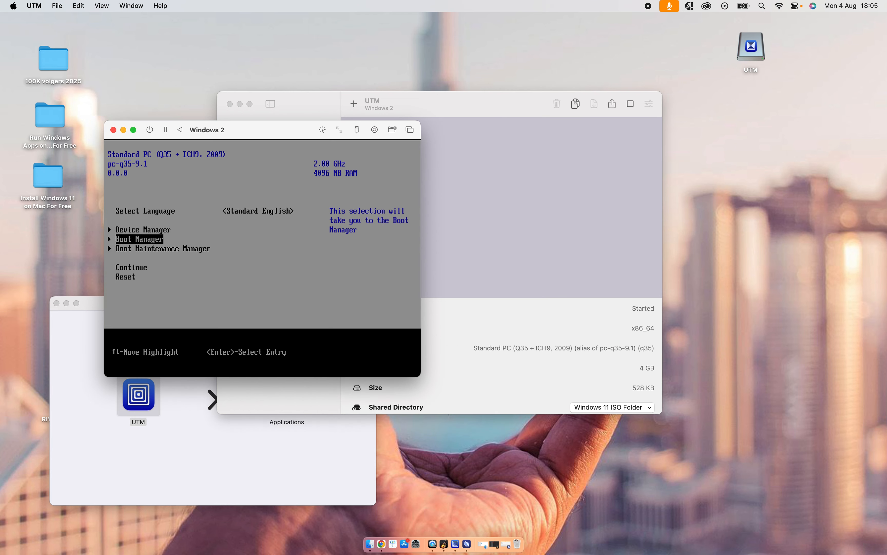
{"action": "key", "text": "Return"}
{"action": "key", "text": "Return"}
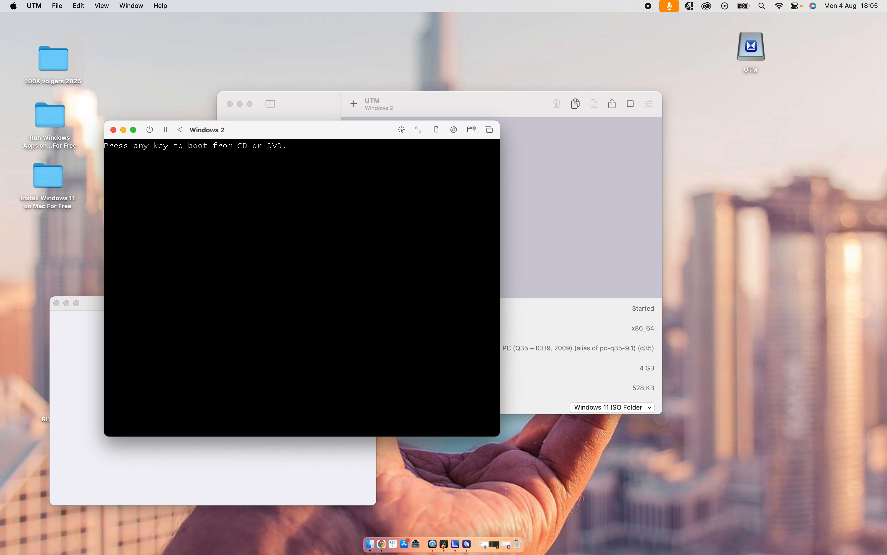
{"action": "key", "text": "Return"}
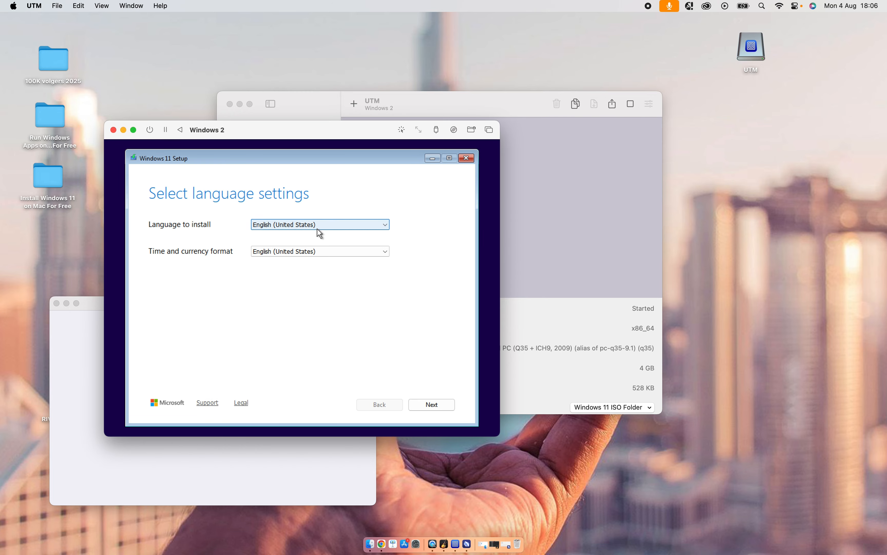
Accept English (United States) for the language and format and US as the keyboard in Windows 11 Setup
{"action": "left_click", "coordinate": [431, 403]}
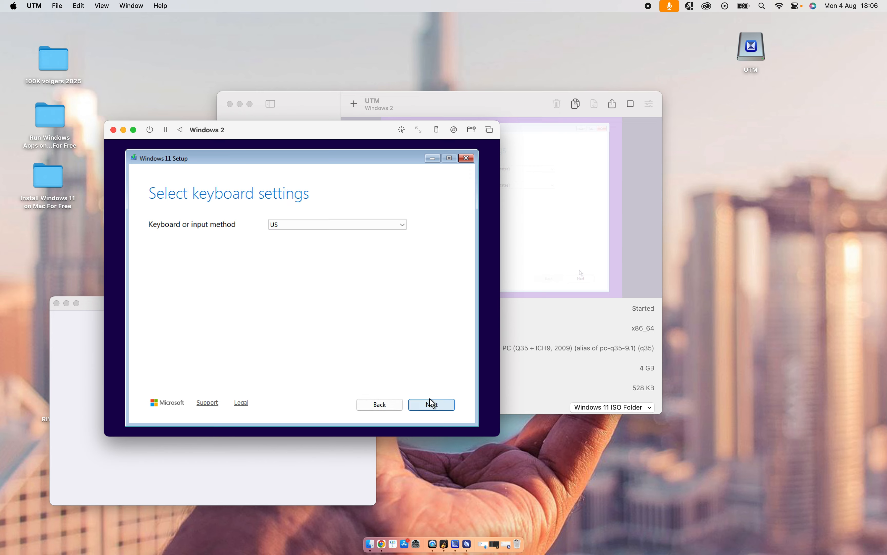
{"action": "left_click", "coordinate": [429, 398]}
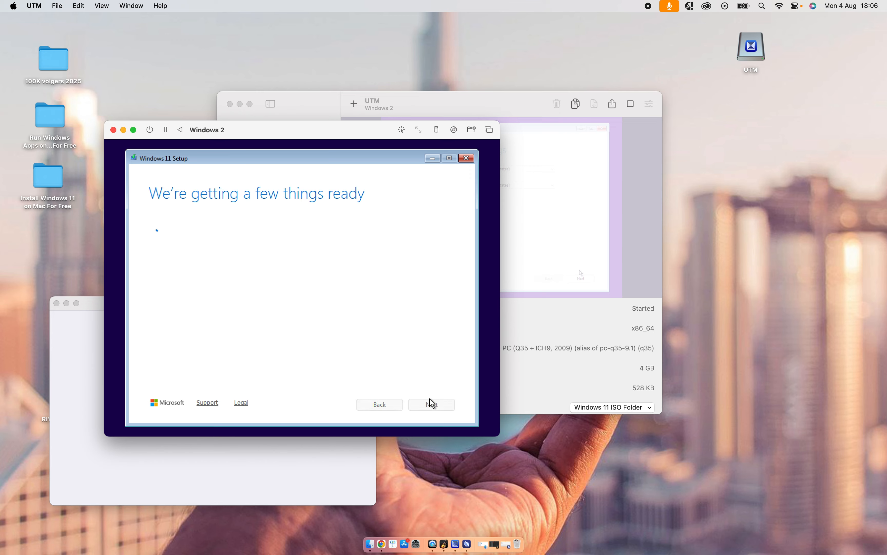
Install the Windows 11 Home image on the unallocated space of Disk 0, accepting the license terms
{"action": "left_click", "coordinate": [192, 374]}
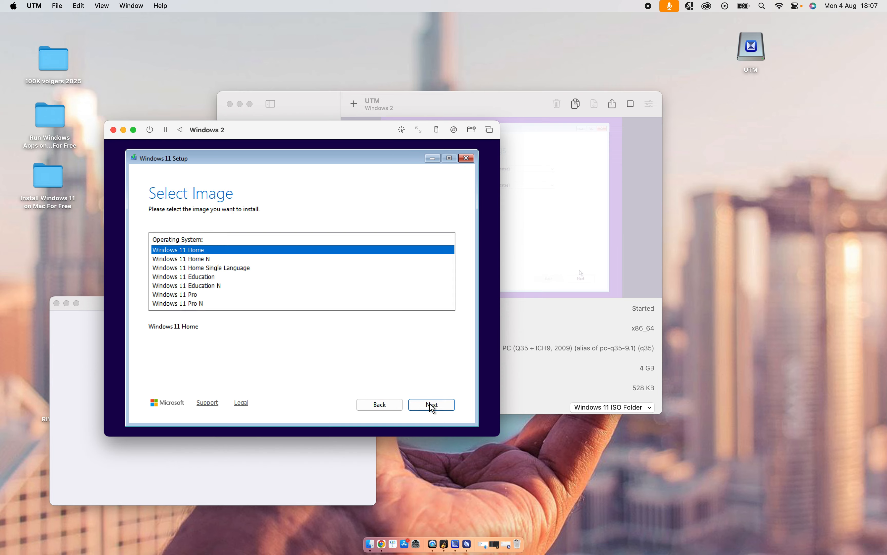
{"action": "left_click", "coordinate": [435, 407]}
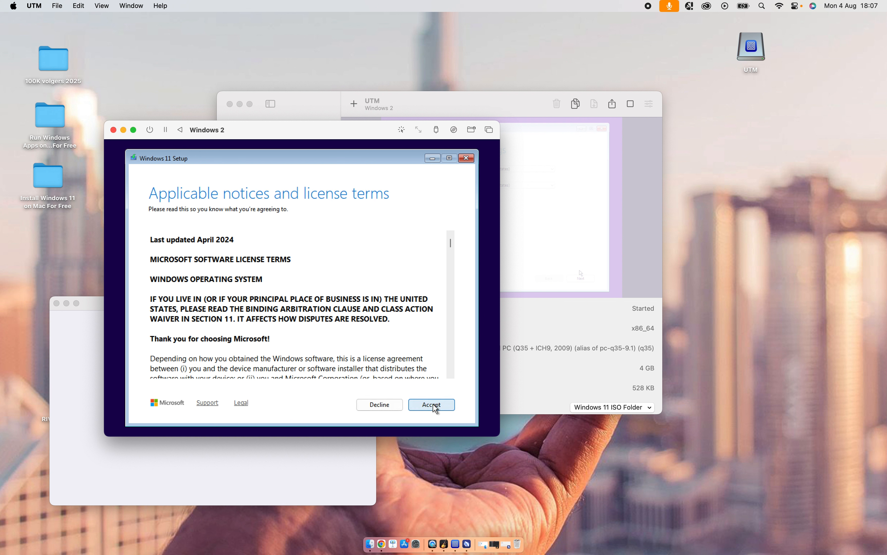
{"action": "left_click", "coordinate": [432, 404]}
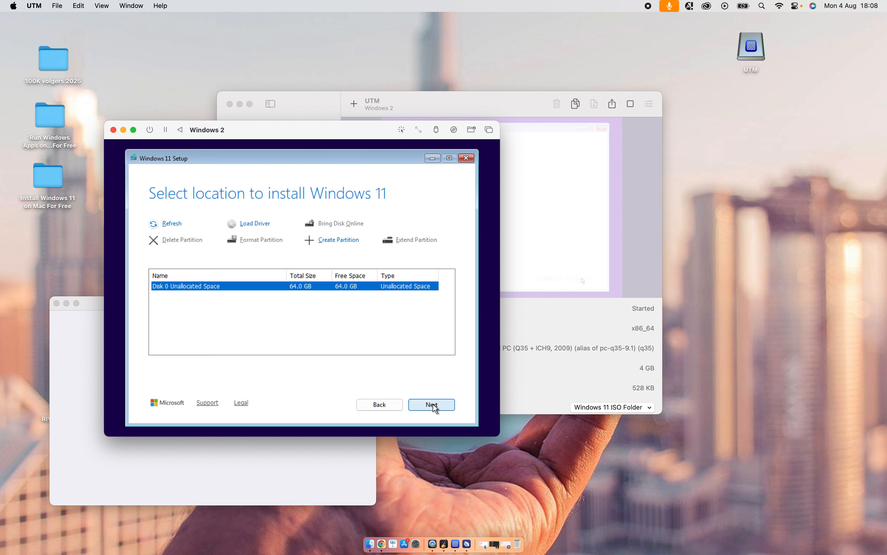
{"action": "left_click", "coordinate": [434, 405]}
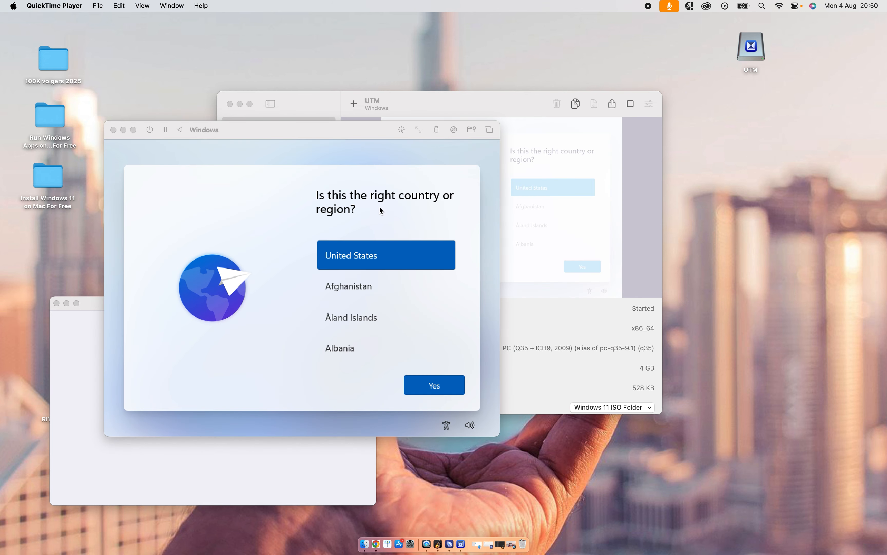
Confirm United States as the region and US as the keyboard layout, without adding a second layout
{"action": "left_click", "coordinate": [459, 391]}
{"action": "left_click", "coordinate": [449, 385]}
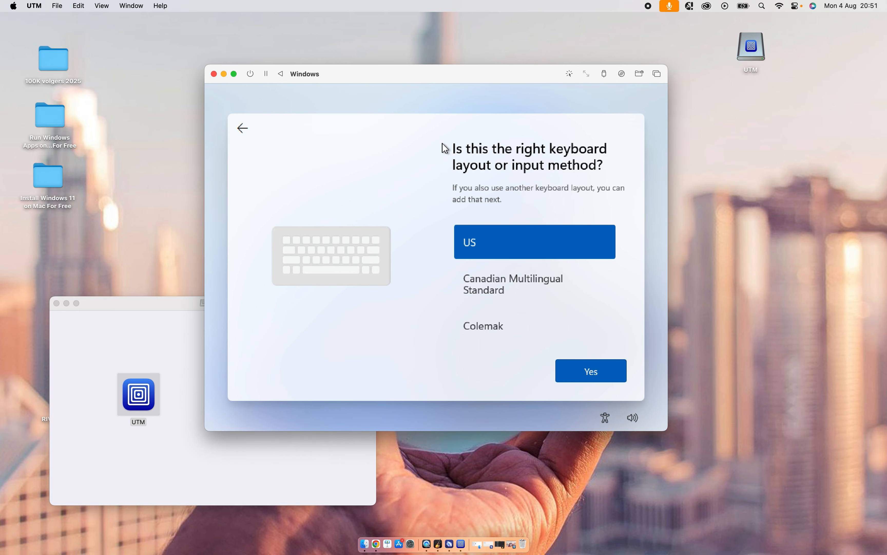
{"action": "left_click", "coordinate": [589, 376]}
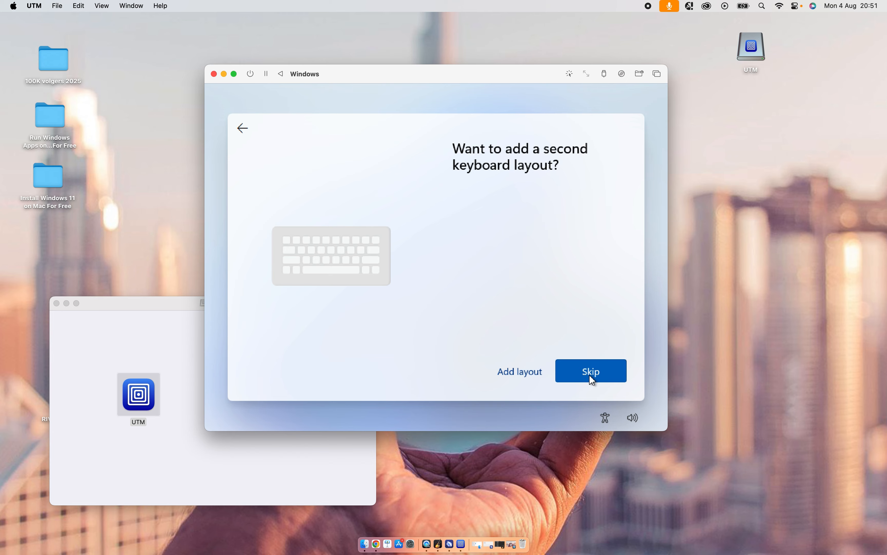
{"action": "left_click", "coordinate": [595, 367]}
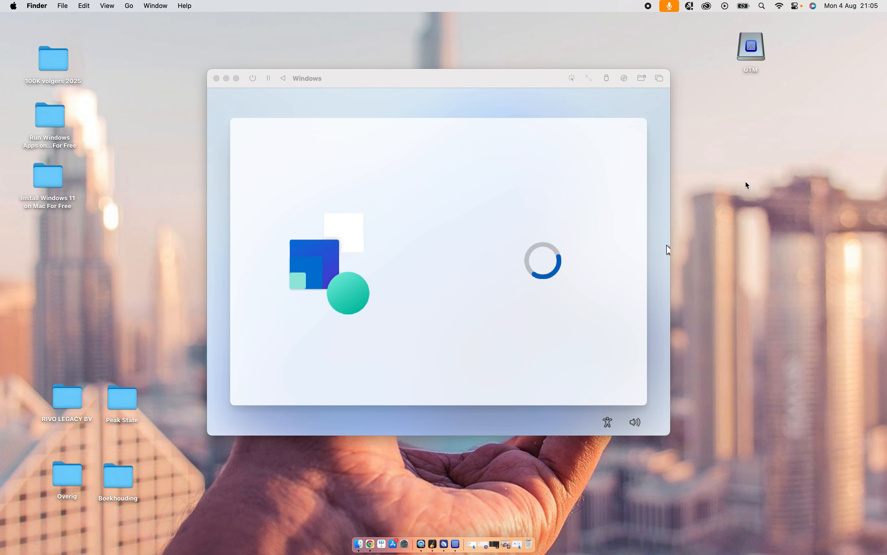
Create the local Windows account with the user's first name and leave its password blank
{"action": "left_click", "coordinate": [525, 249]}
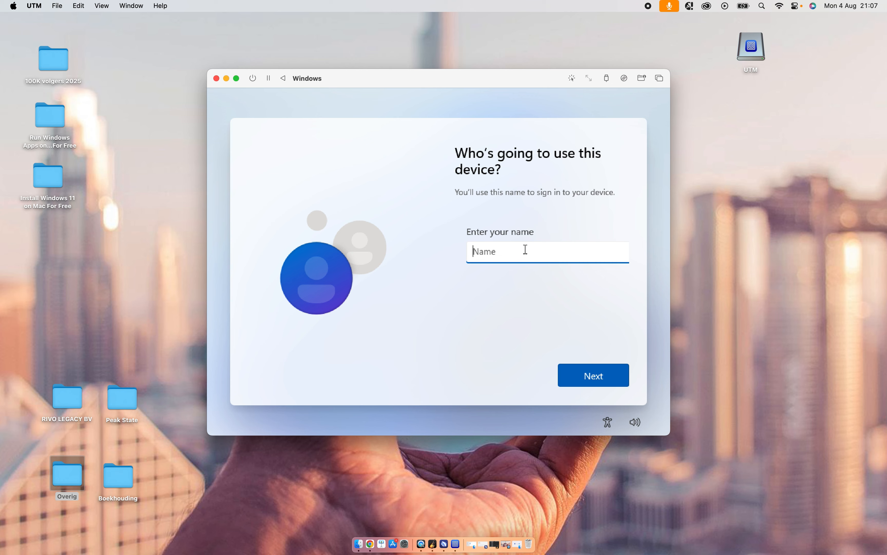
{"action": "type", "text": "Lucien"}
{"action": "left_click", "coordinate": [590, 375]}
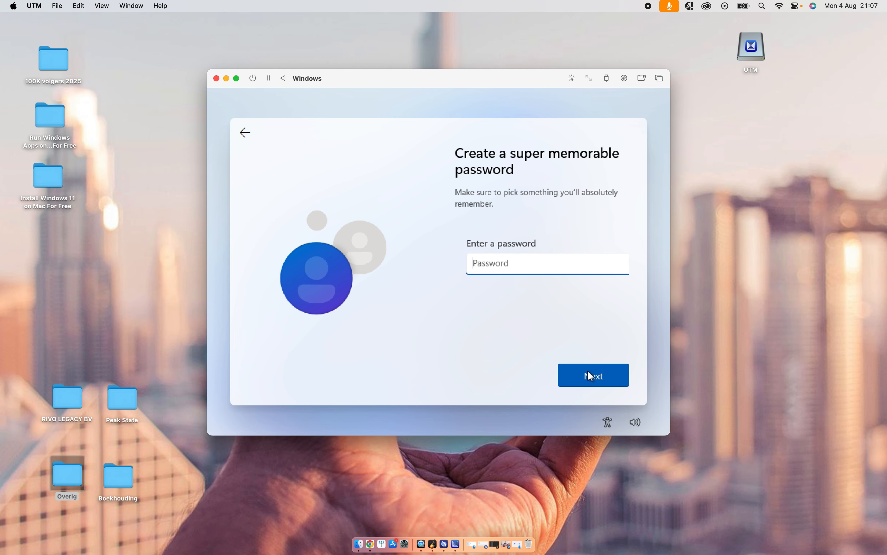
{"action": "left_click", "coordinate": [589, 372]}
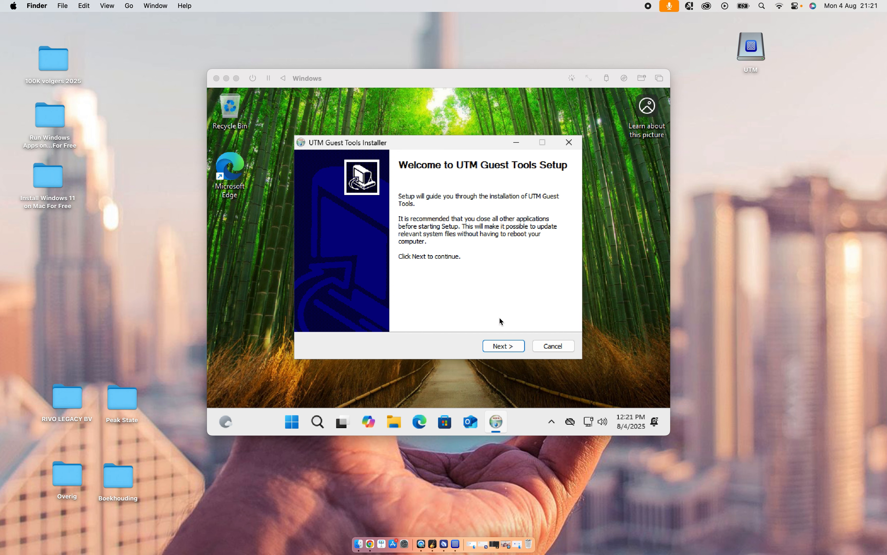
Install UTM Guest Tools in the Windows virtual machine and finish its setup
{"action": "left_click", "coordinate": [503, 345]}
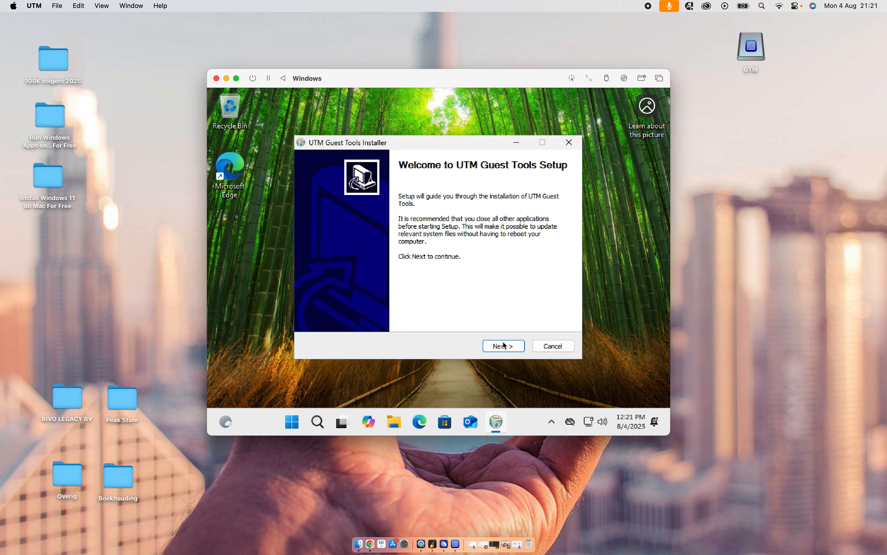
{"action": "left_click", "coordinate": [506, 348]}
{"action": "left_click", "coordinate": [505, 347]}
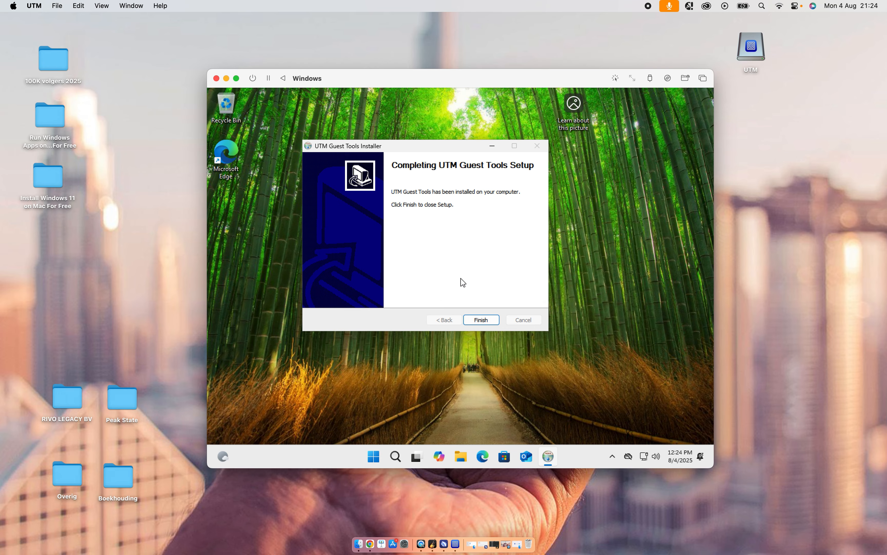
{"action": "left_click", "coordinate": [481, 320]}
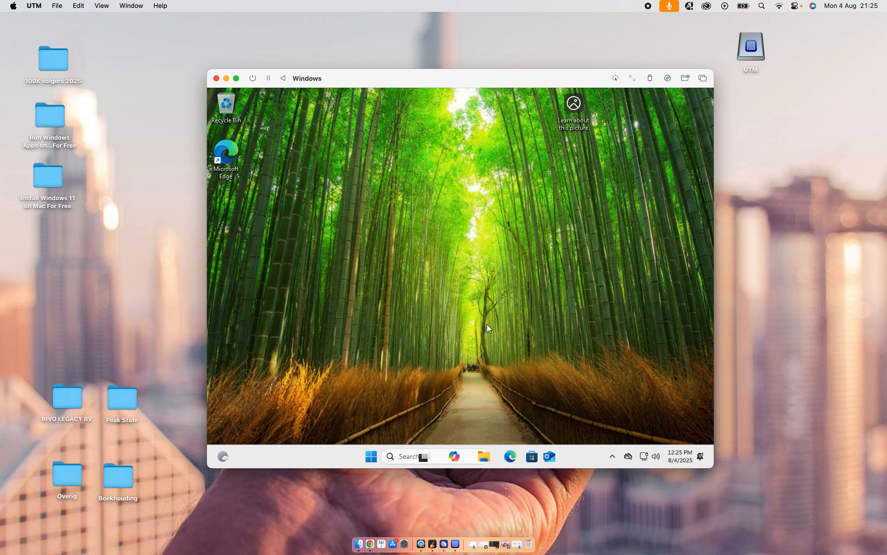
Show the virtual machine in full screen and set the Windows display resolution to 1920 × 1080, keeping the changes and closing Settings
{"action": "key", "text": "ctrl+super+f"}
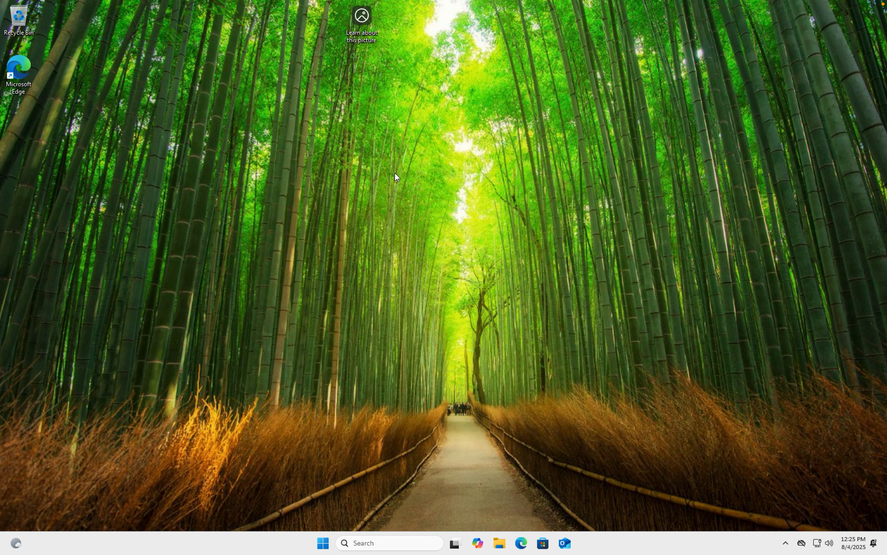
{"action": "right_click", "coordinate": [396, 173]}
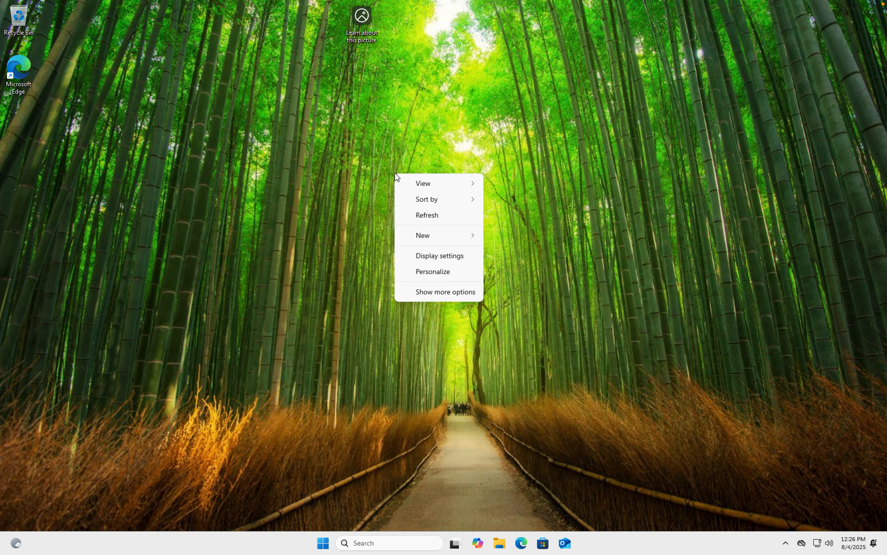
{"action": "left_click", "coordinate": [433, 255]}
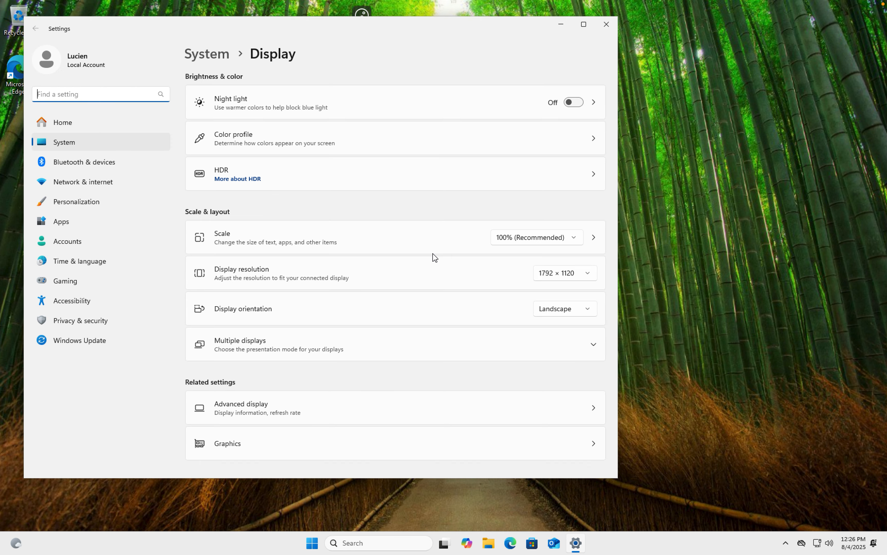
{"action": "left_click", "coordinate": [551, 278]}
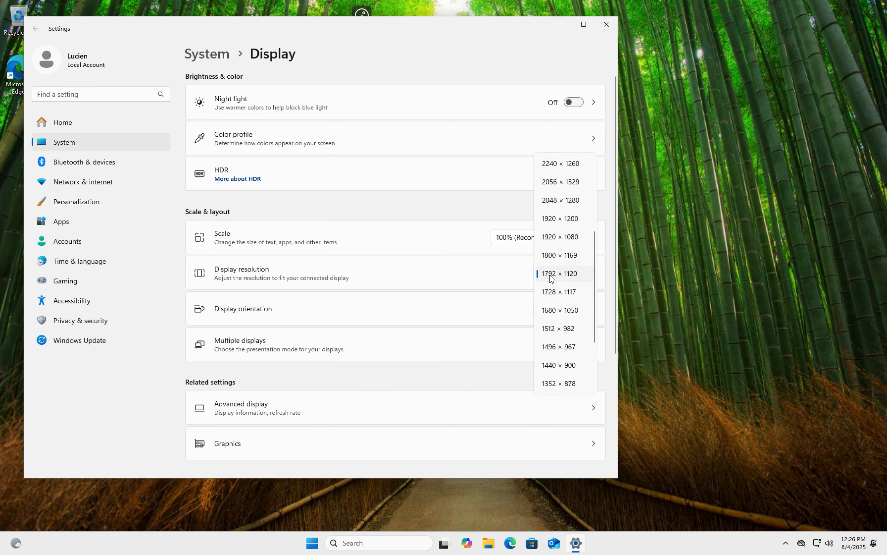
{"action": "scroll", "coordinate": [555, 335], "scroll_direction": "up", "scroll_amount": 3}
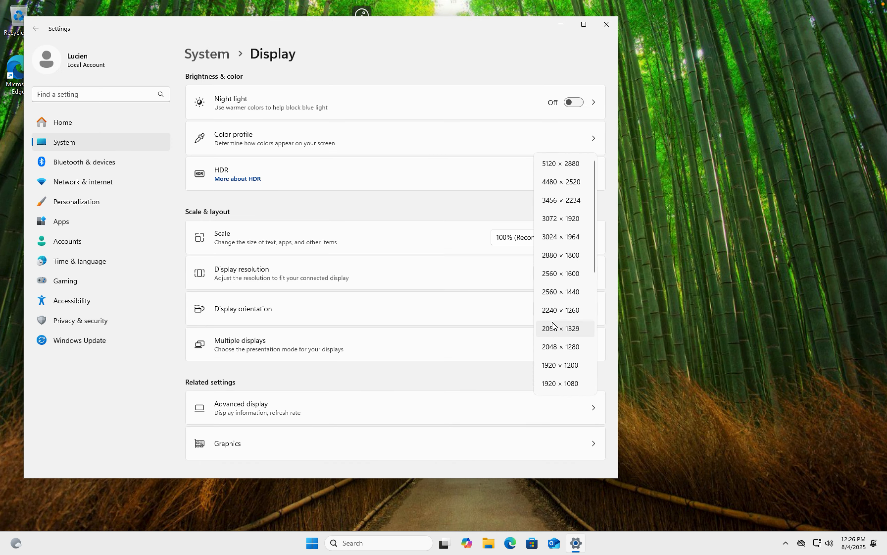
{"action": "left_click", "coordinate": [562, 384]}
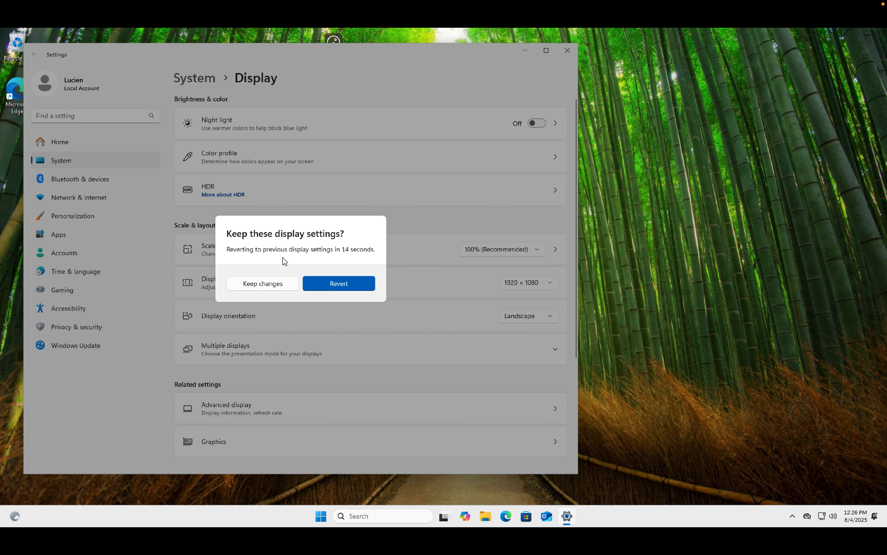
{"action": "left_click", "coordinate": [268, 287]}
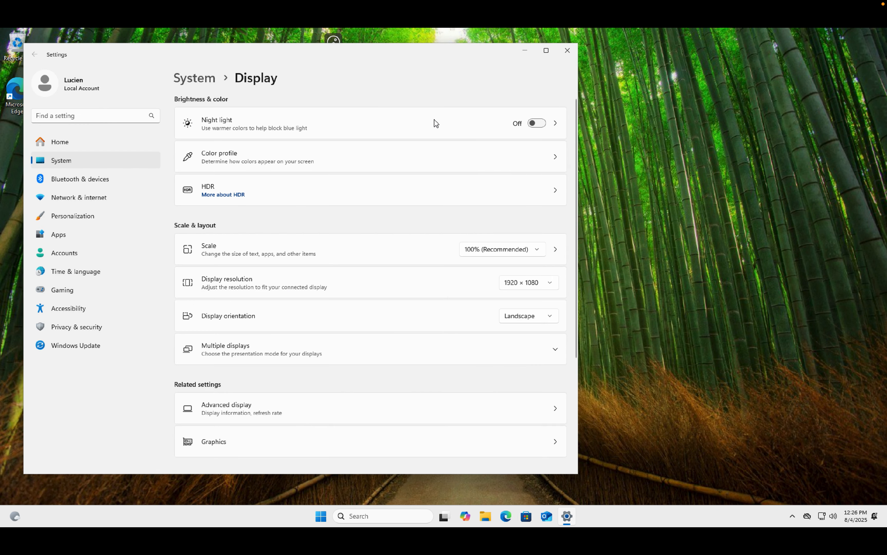
{"action": "left_click", "coordinate": [569, 49]}
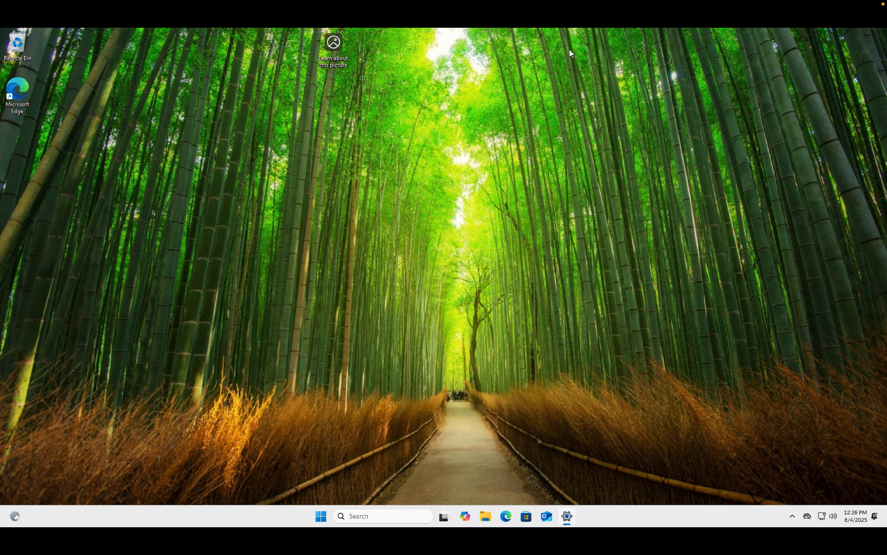